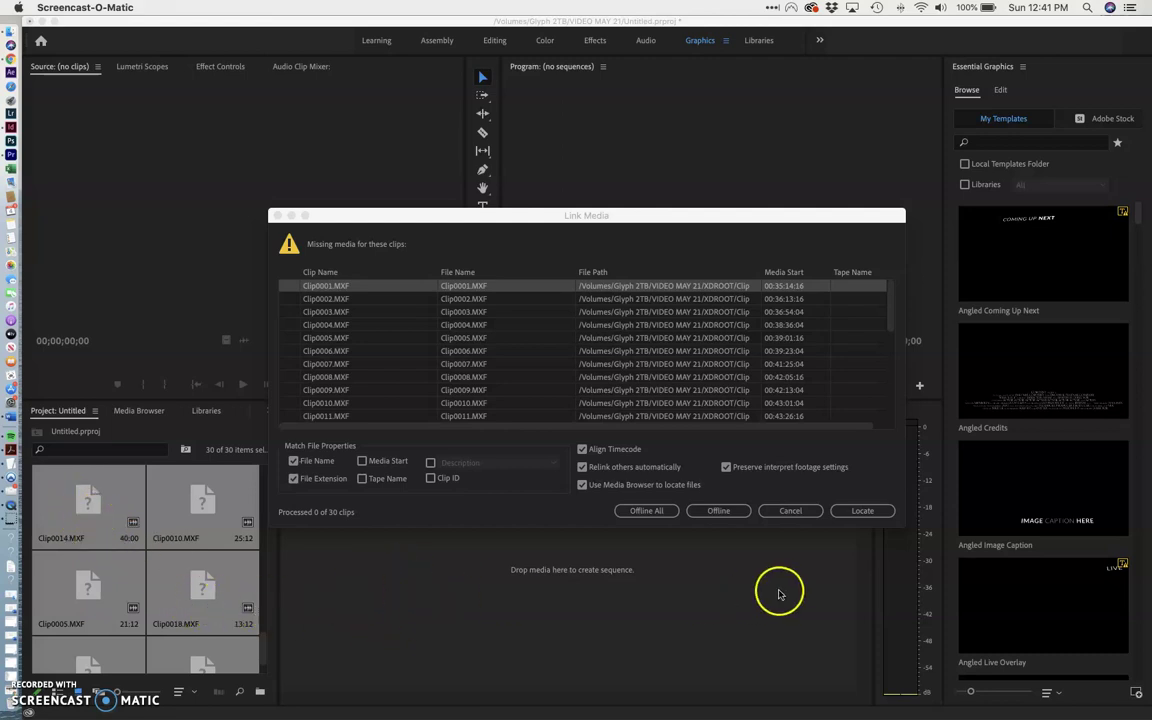
# Step: Bring the Premiere Pro project and its Link Media dialog (30 missing clips) into focus
pyautogui.click(374, 597)
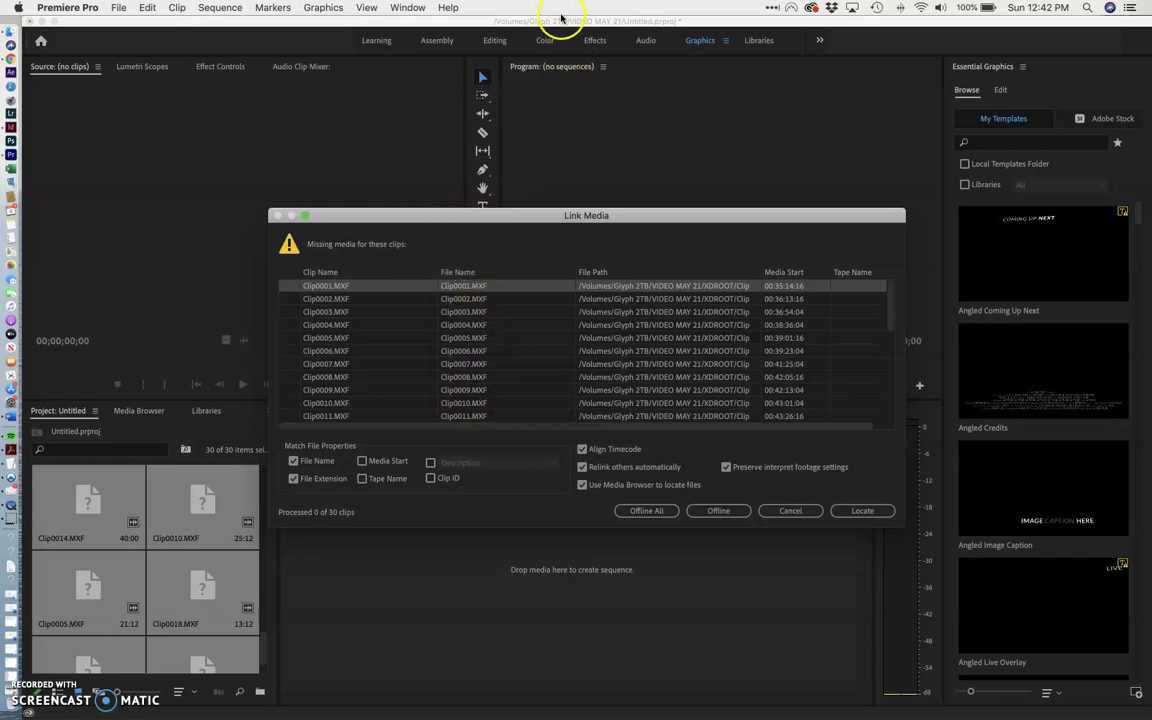
# Step: Uncover Finder and expand LIGHTHOUSE > XDROOT > Clip to show the Clip0001–Clip0004 MXF files
pyautogui.moveTo(563, 26); pyautogui.dragTo(497, 328)
pyautogui.click(511, 76)
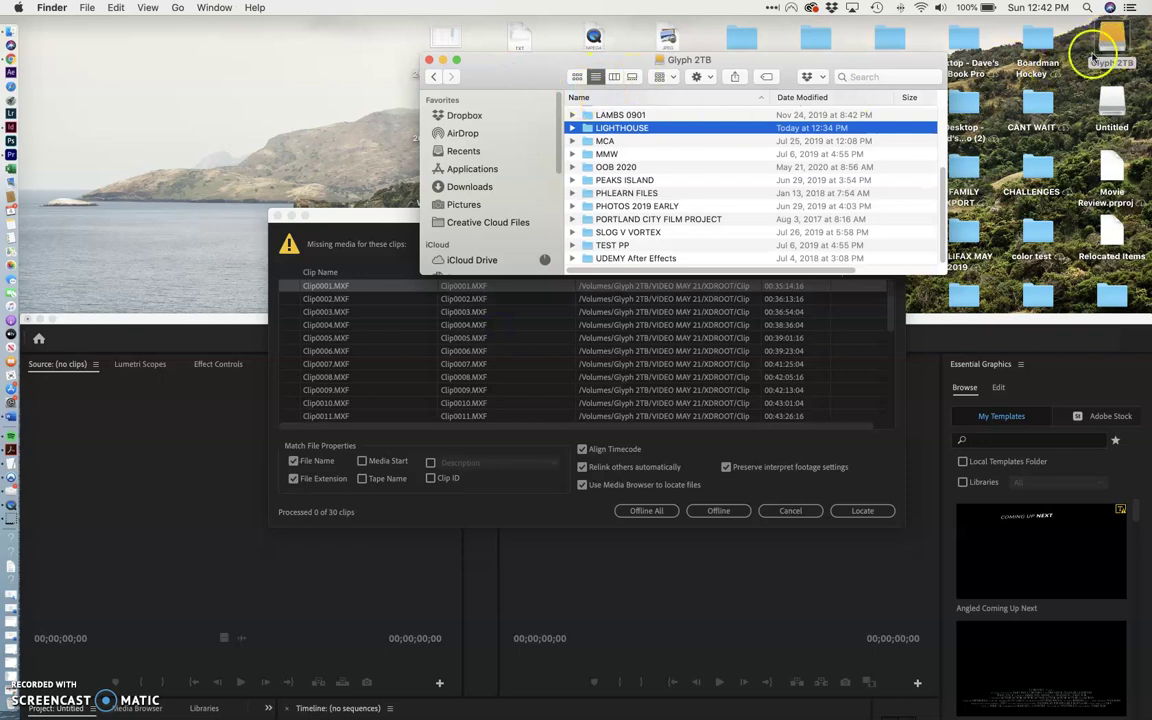
pyautogui.click(572, 129)
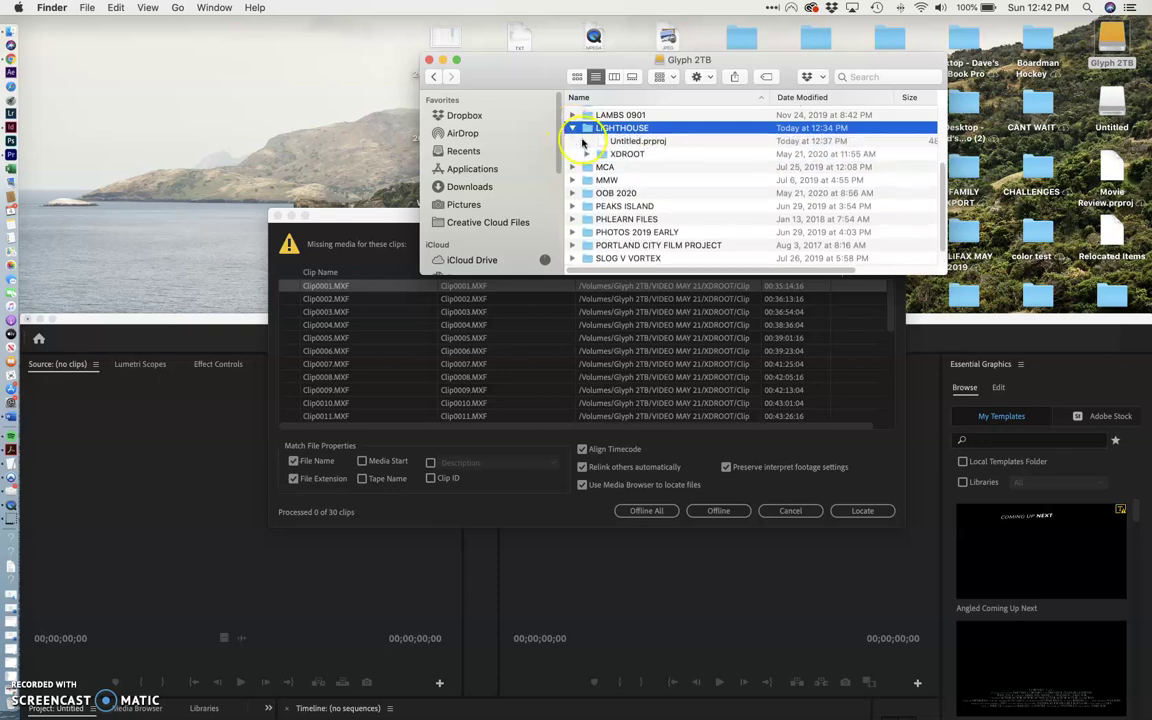
pyautogui.click(586, 155)
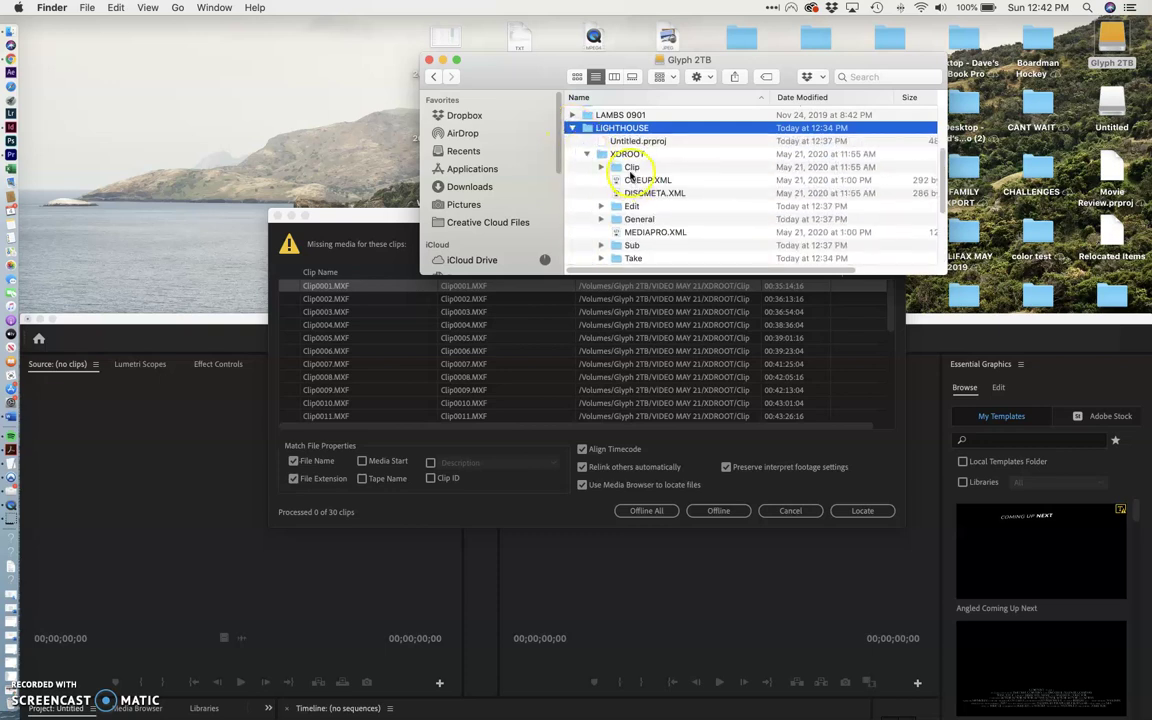
pyautogui.click(600, 168)
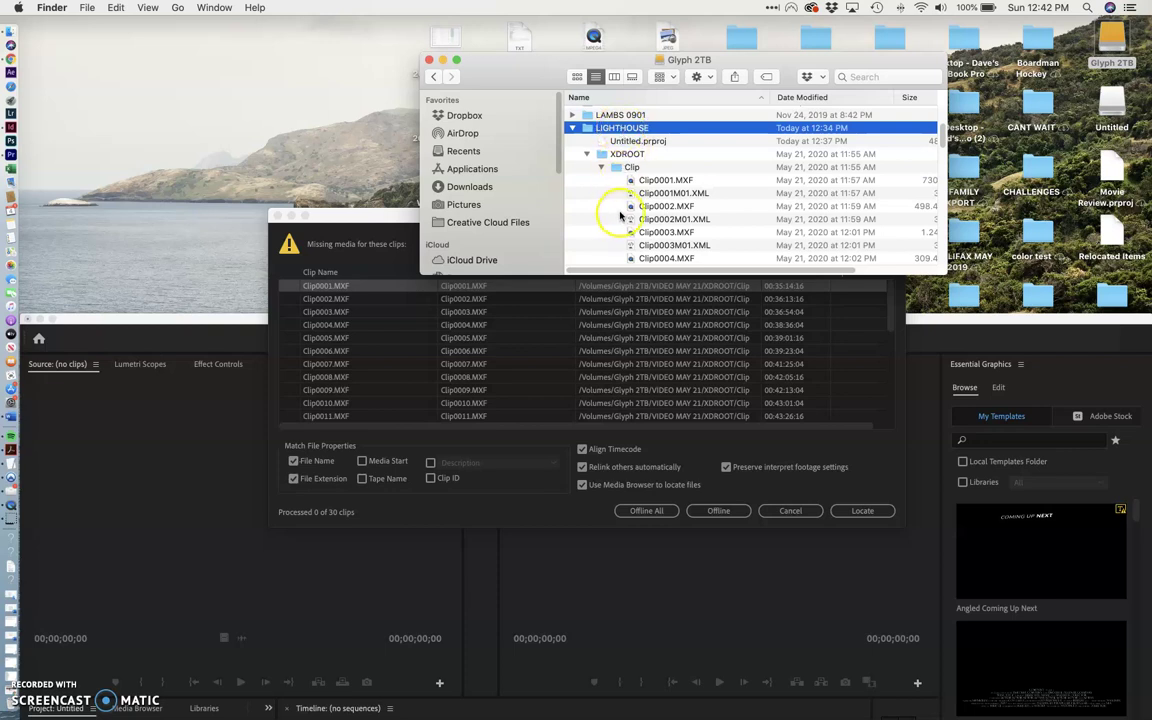
# Step: Move the Premiere Pro window back up over Finder, keeping the Link Media dialog visible
pyautogui.click(240, 379)
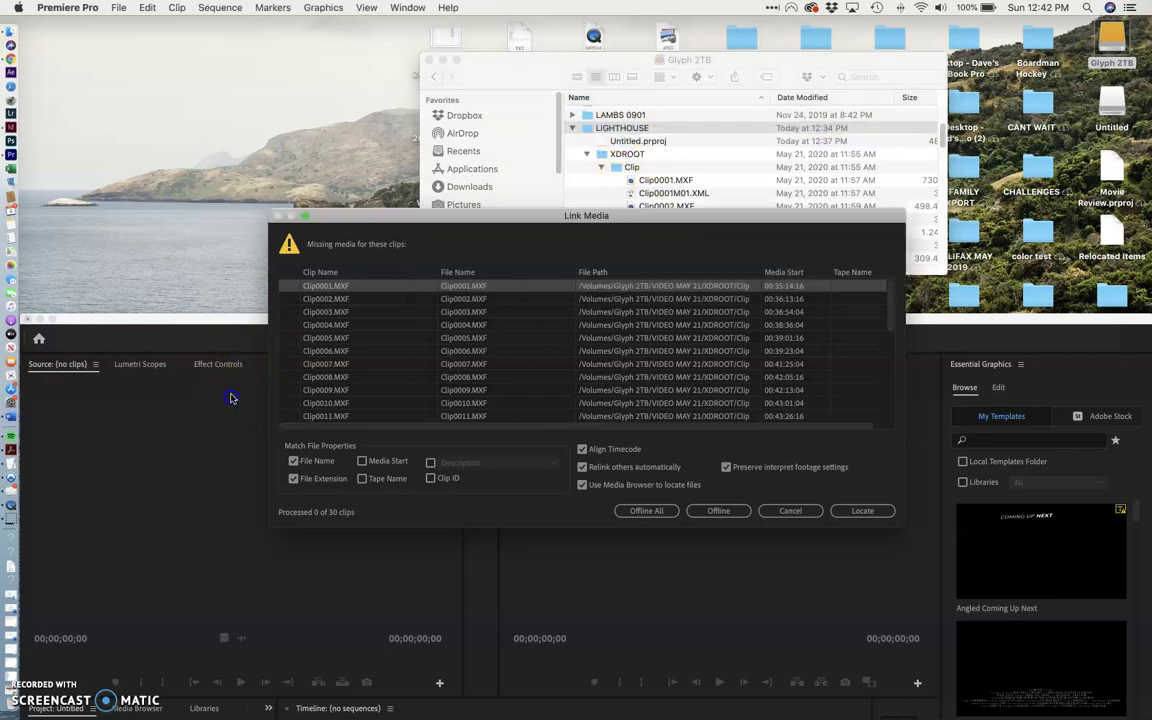
pyautogui.moveTo(250, 310); pyautogui.dragTo(250, 29)
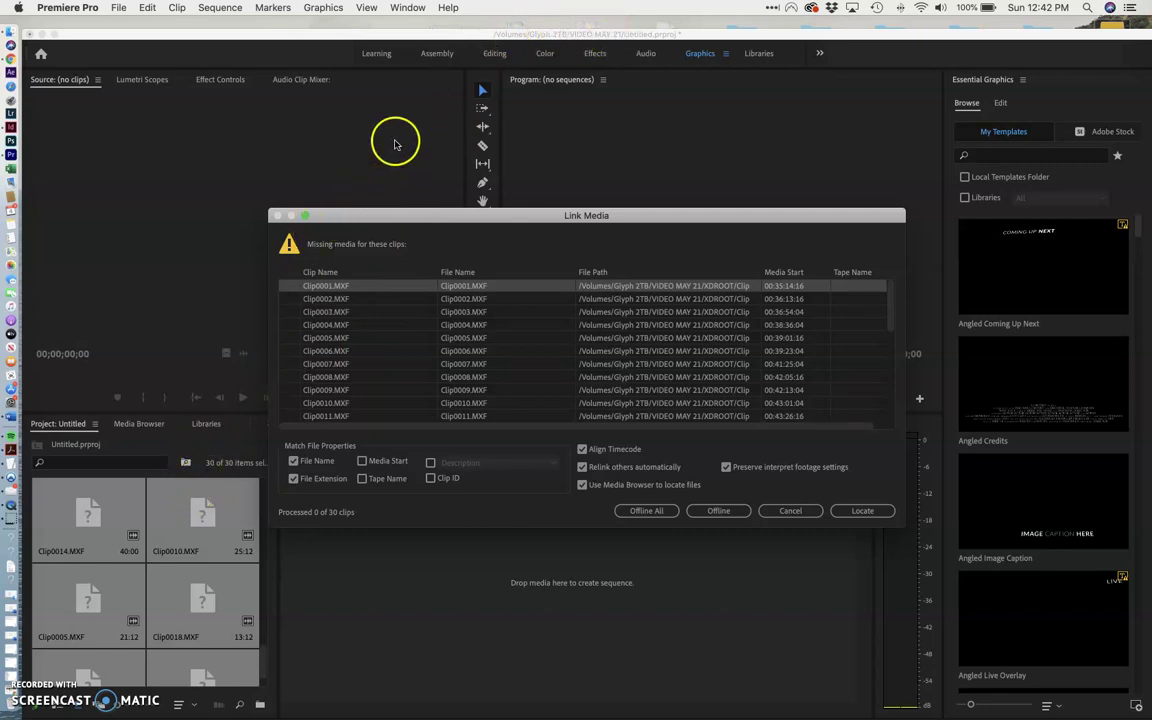
pyautogui.moveTo(442, 43); pyautogui.dragTo(447, 185)
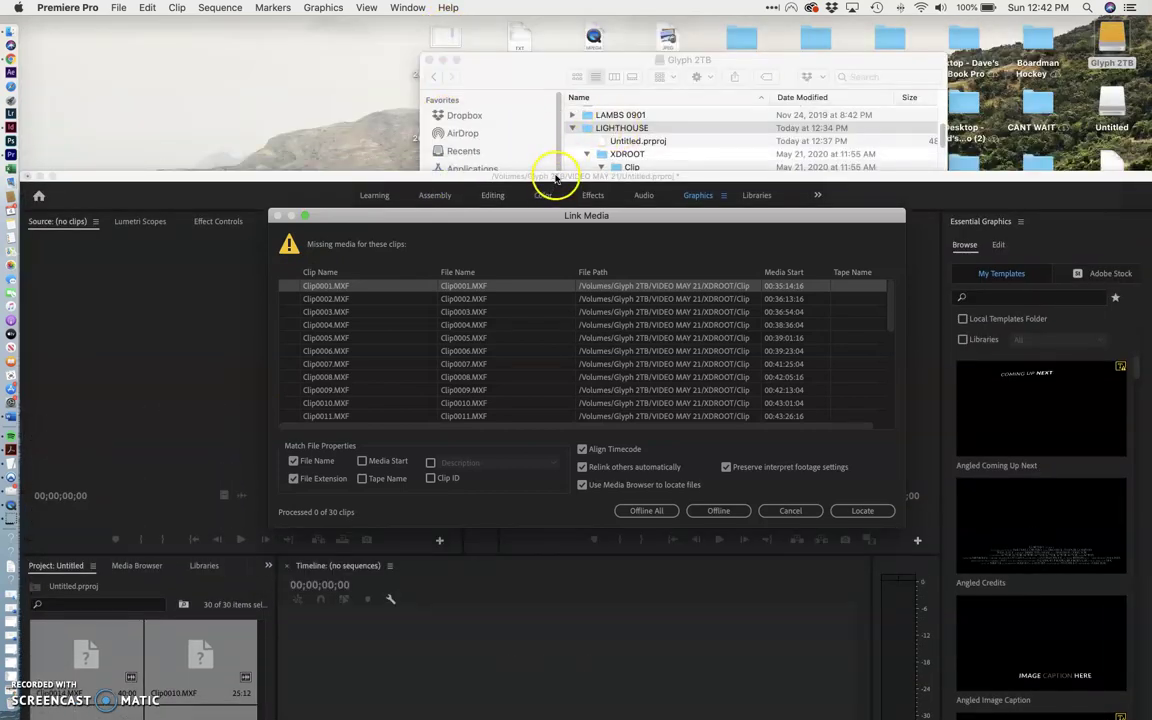
pyautogui.moveTo(553, 175); pyautogui.dragTo(535, 26)
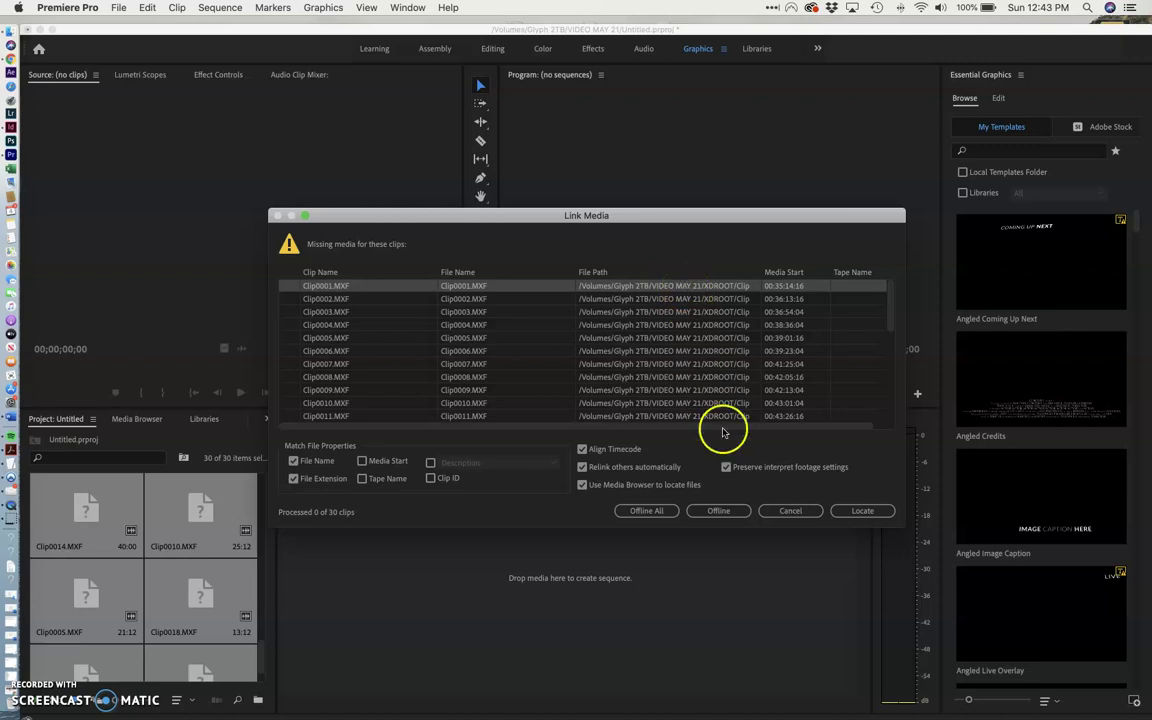
# Step: Relink Clip0001.MXF to Glyph 2TB/LIGHTHOUSE/XDROOT/Clip, showing only exact name matches
pyautogui.click(848, 513)
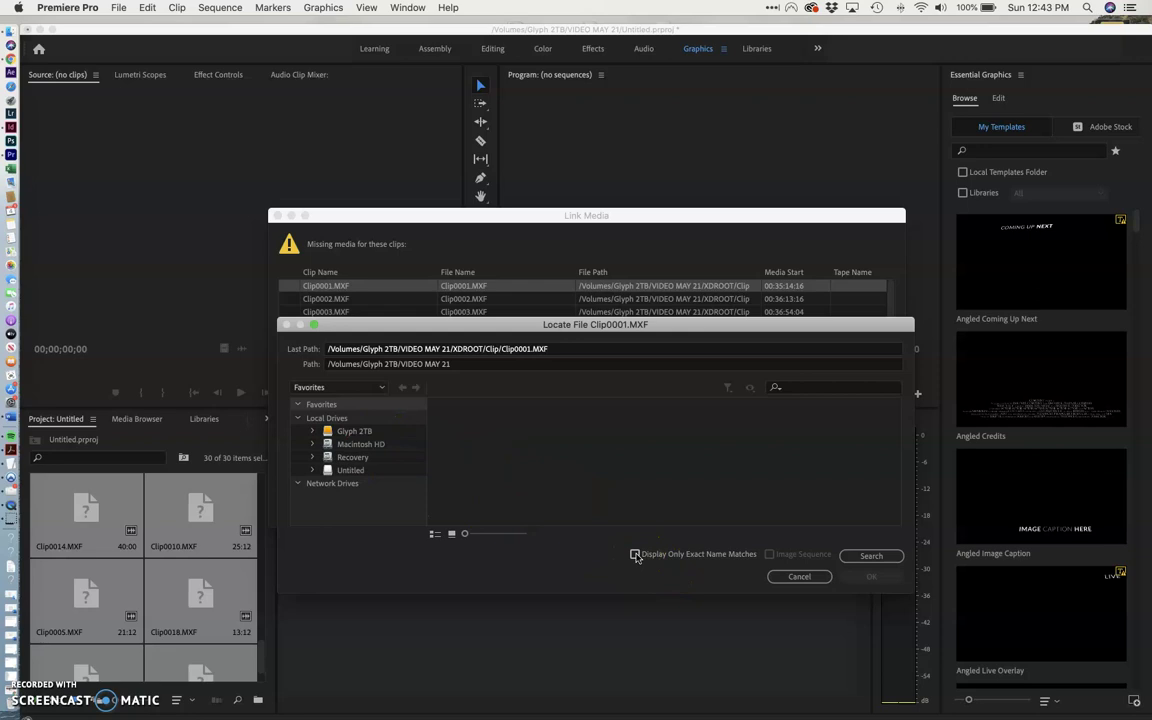
pyautogui.click(636, 555)
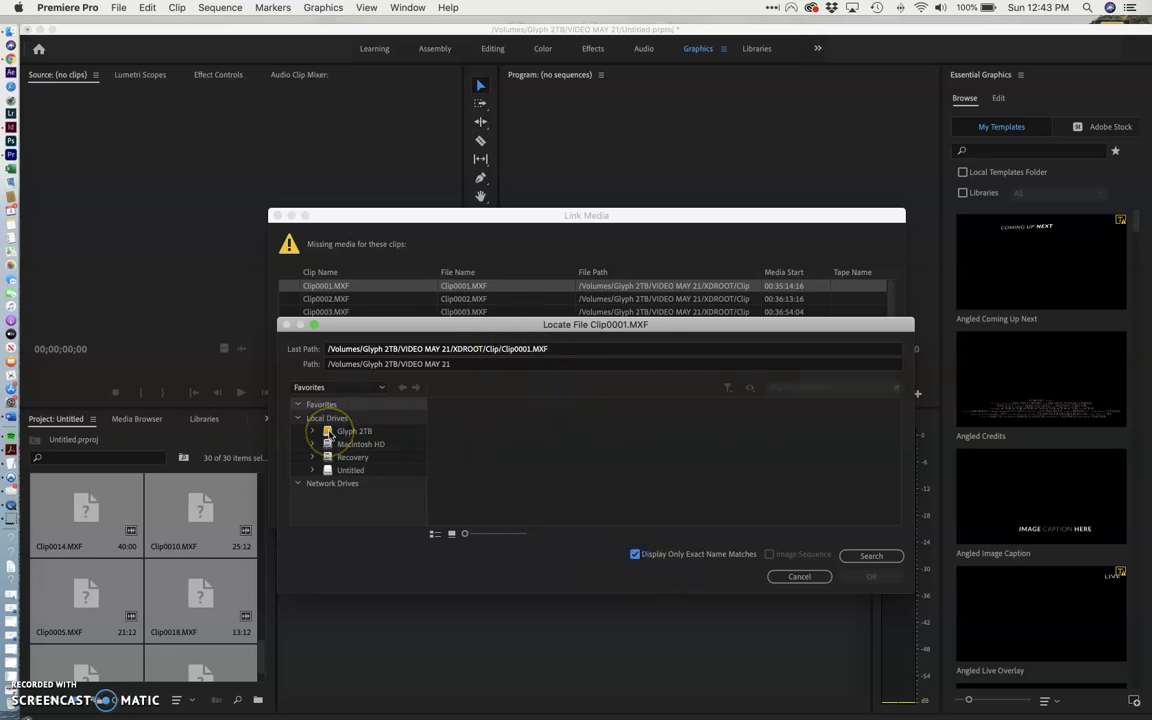
pyautogui.click(330, 434)
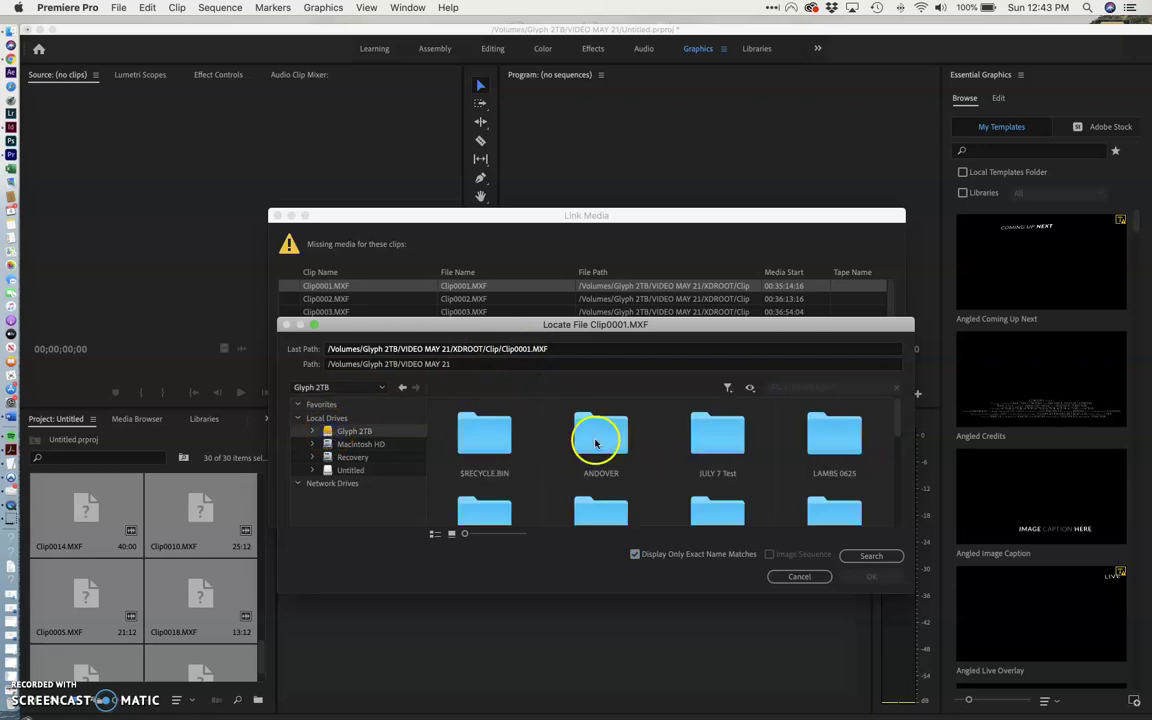
pyautogui.scroll(-10, 699, 478)
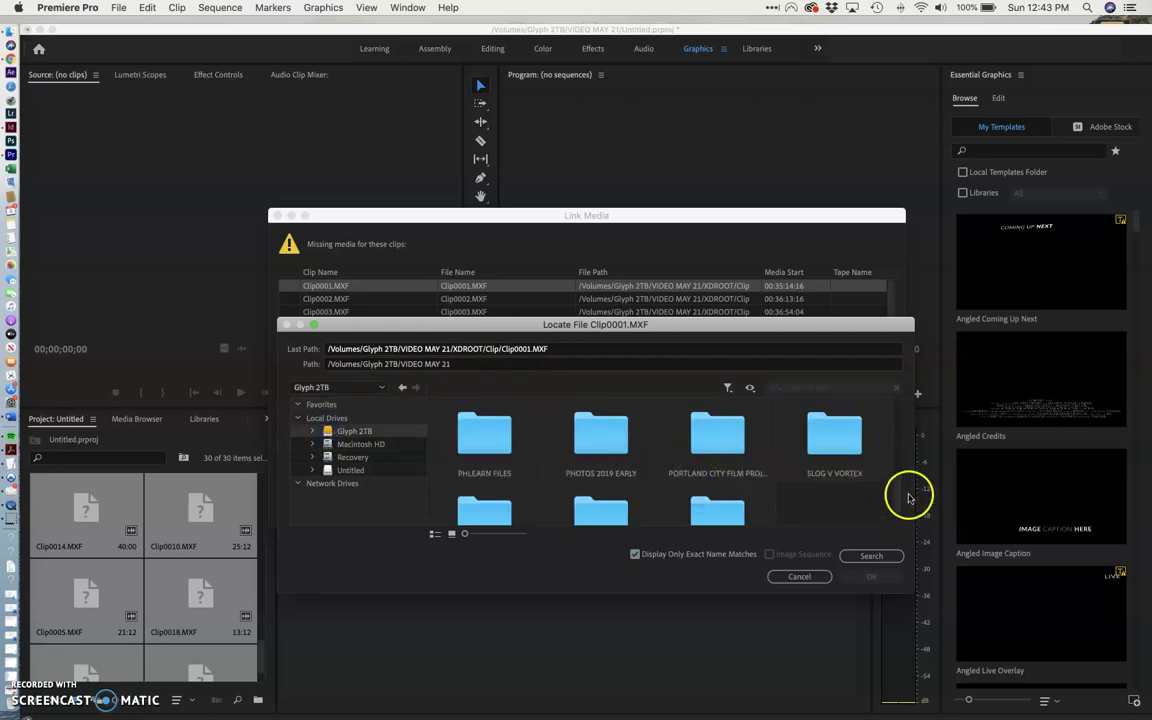
pyautogui.moveTo(897, 497); pyautogui.dragTo(898, 444)
pyautogui.click(814, 450)
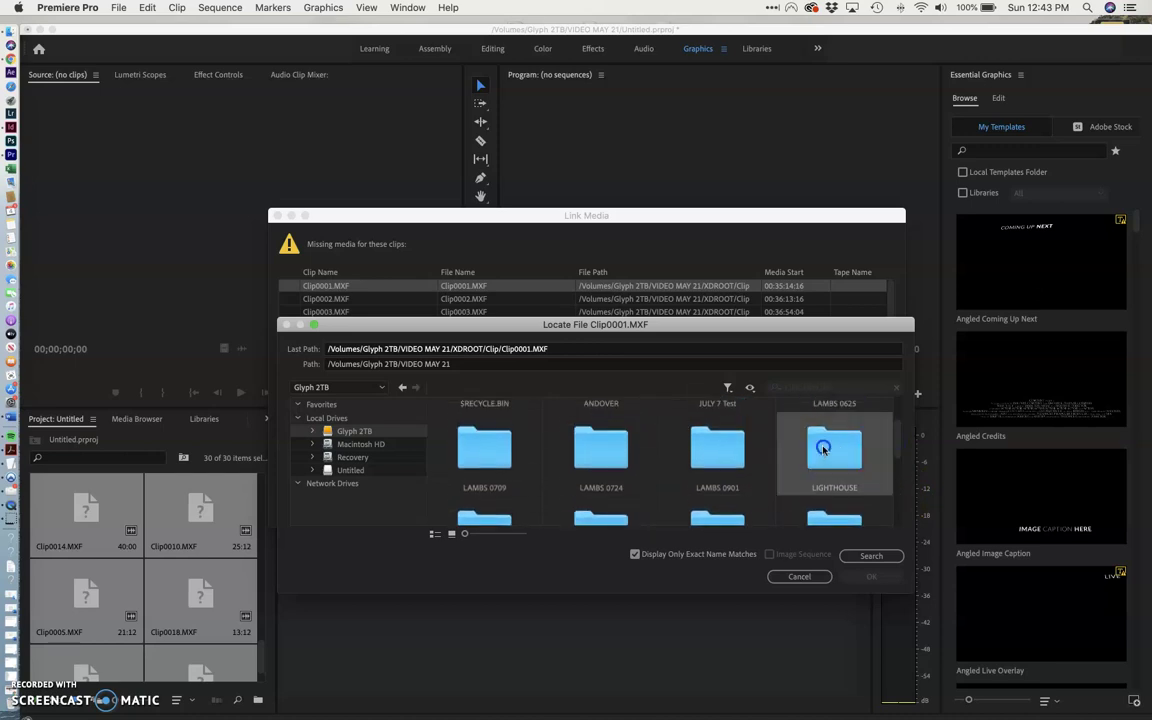
pyautogui.doubleClick(822, 452)
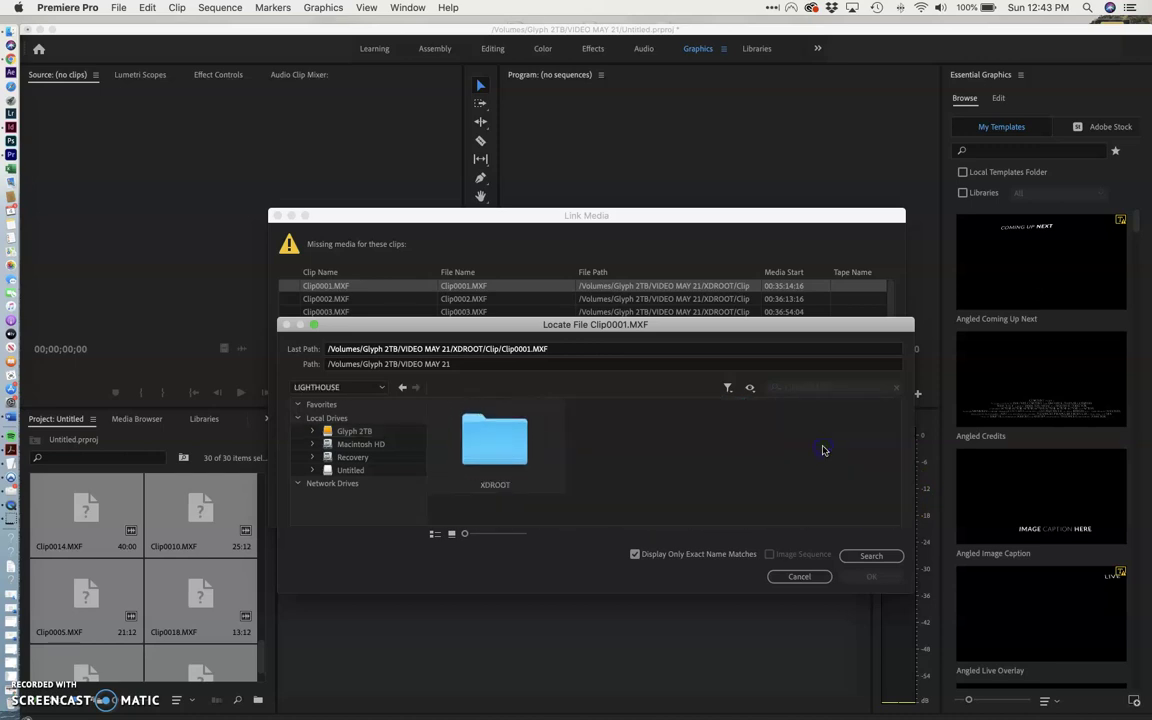
pyautogui.doubleClick(483, 442)
pyautogui.doubleClick(484, 440)
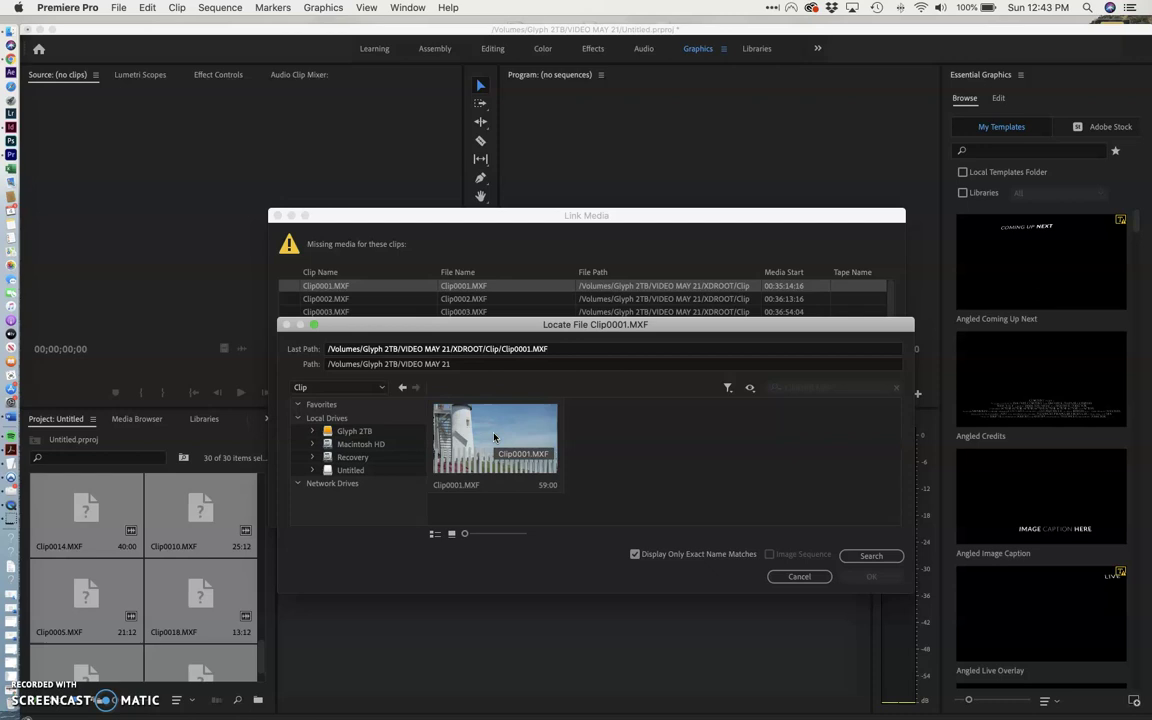
pyautogui.click(494, 437)
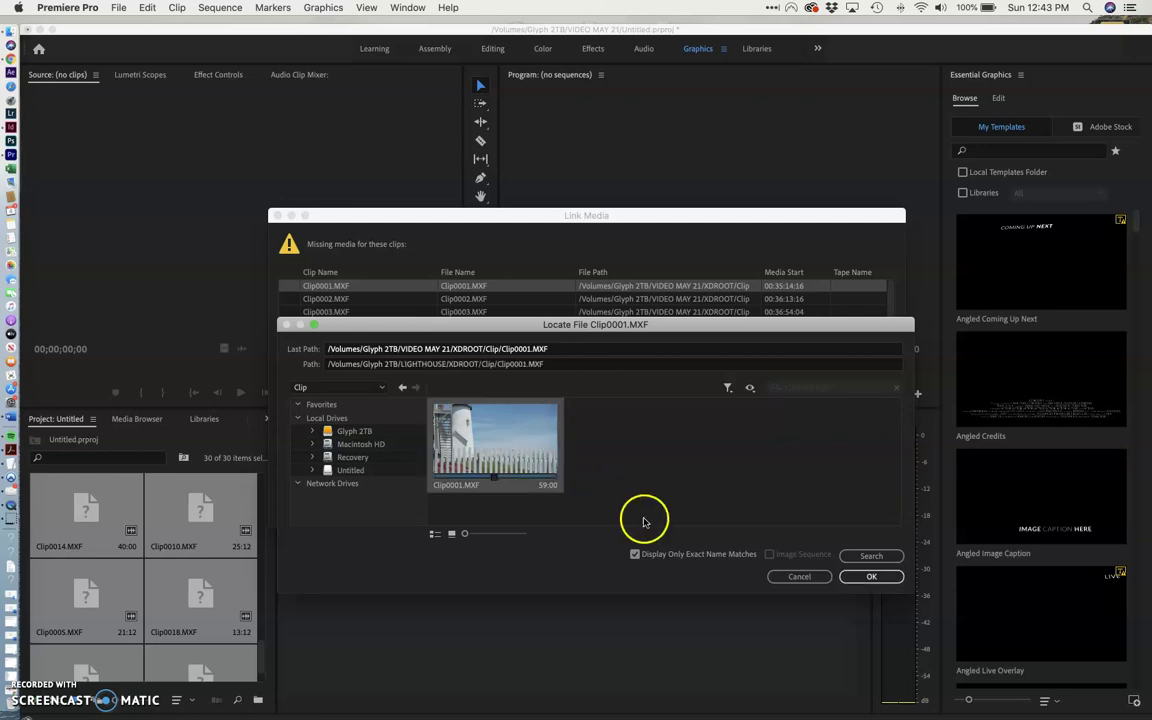
pyautogui.click(870, 576)
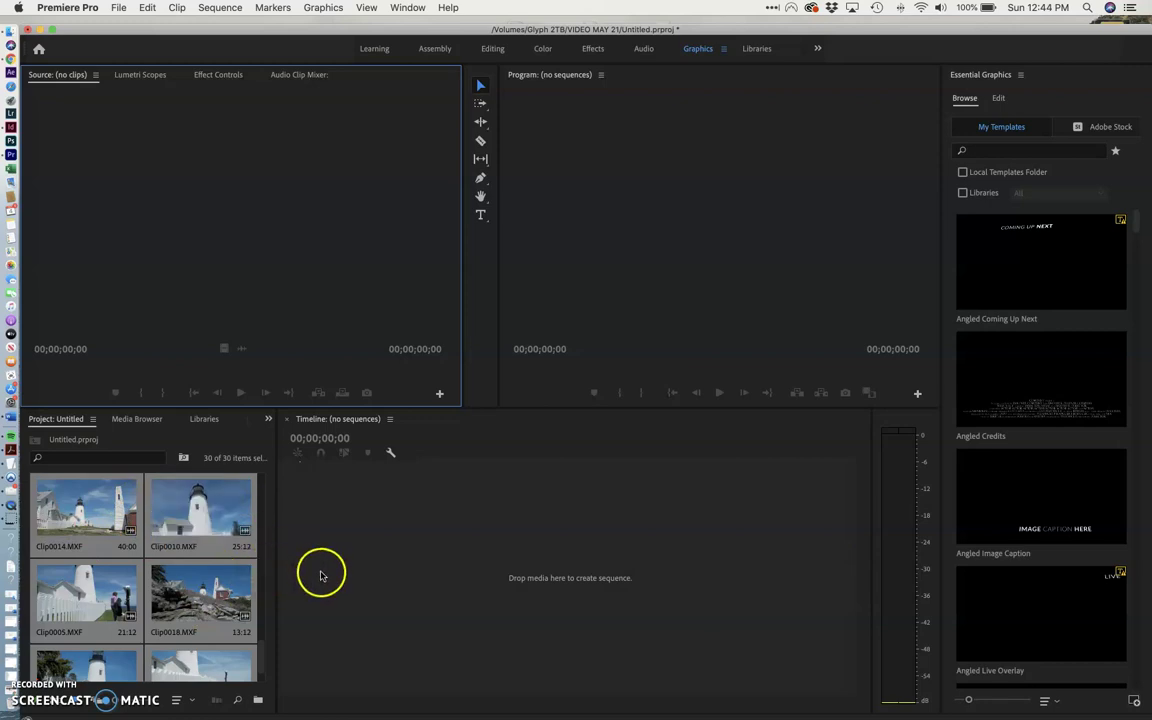
# Step: Scroll the Project panel to confirm all 30 clips show lighthouse thumbnails
pyautogui.scroll(-2, 234, 570)
pyautogui.scroll(-5, 234, 570)
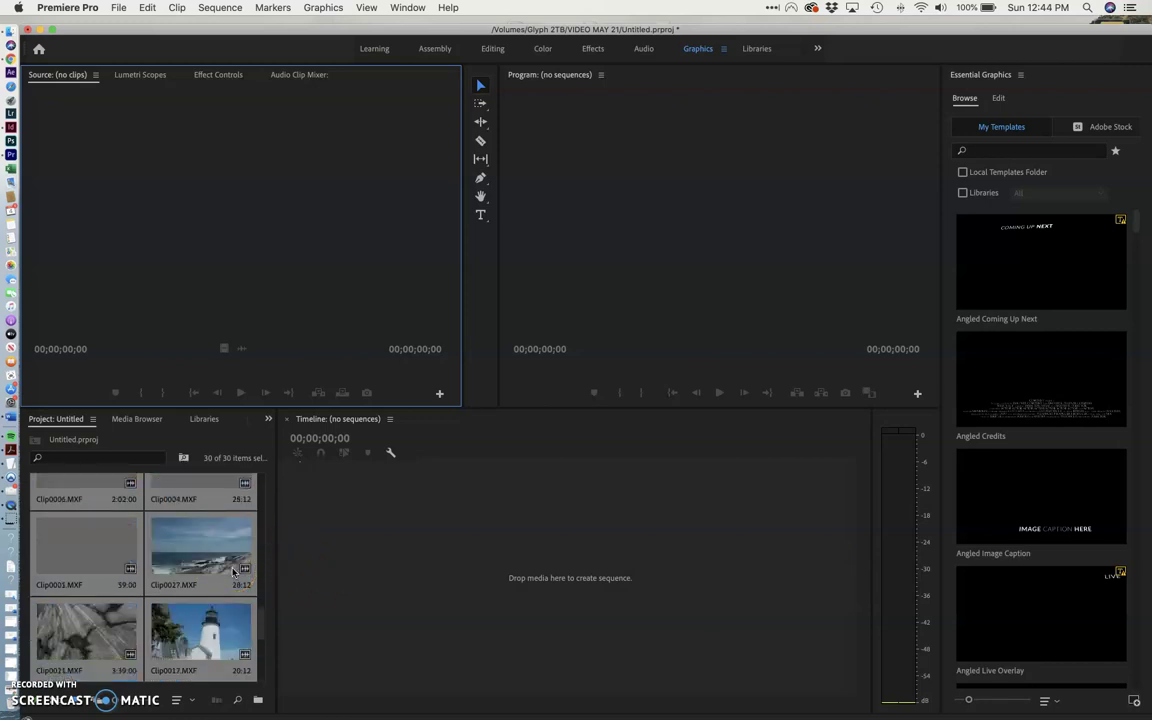
pyautogui.scroll(3, 233, 571)
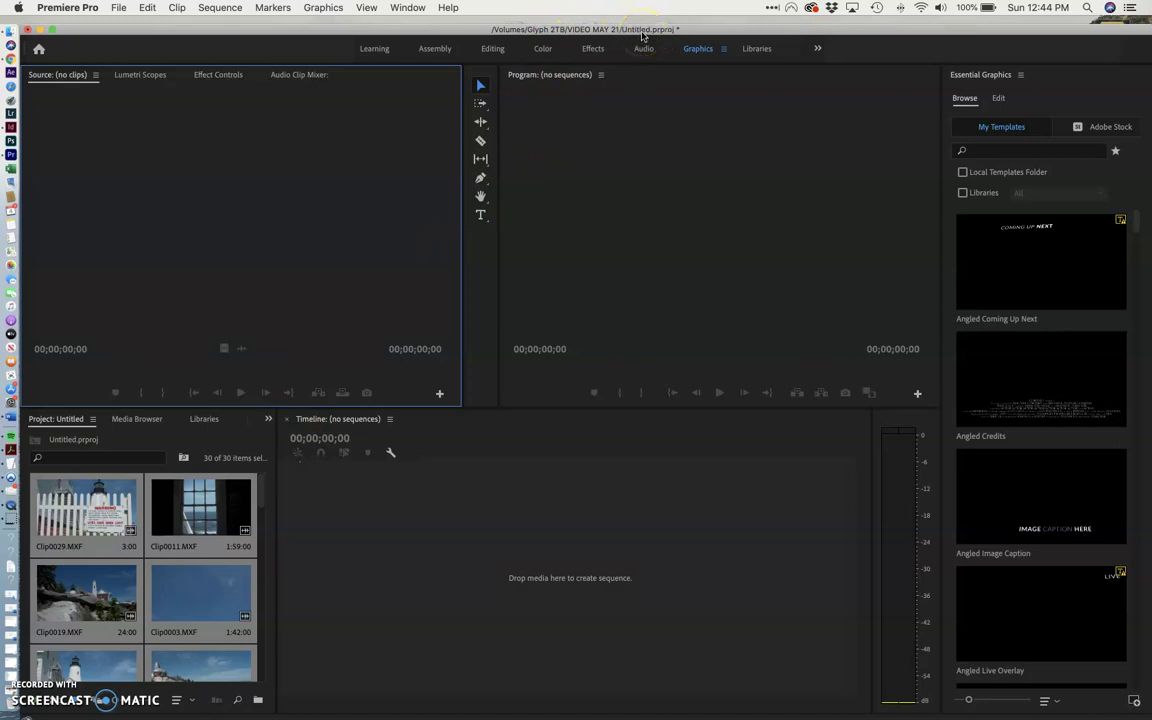
# Step: Save As LIGHTHOUSE.prproj into a newly created PROJECT folder inside Glyph 2TB > LIGHTHOUSE
pyautogui.click(117, 8)
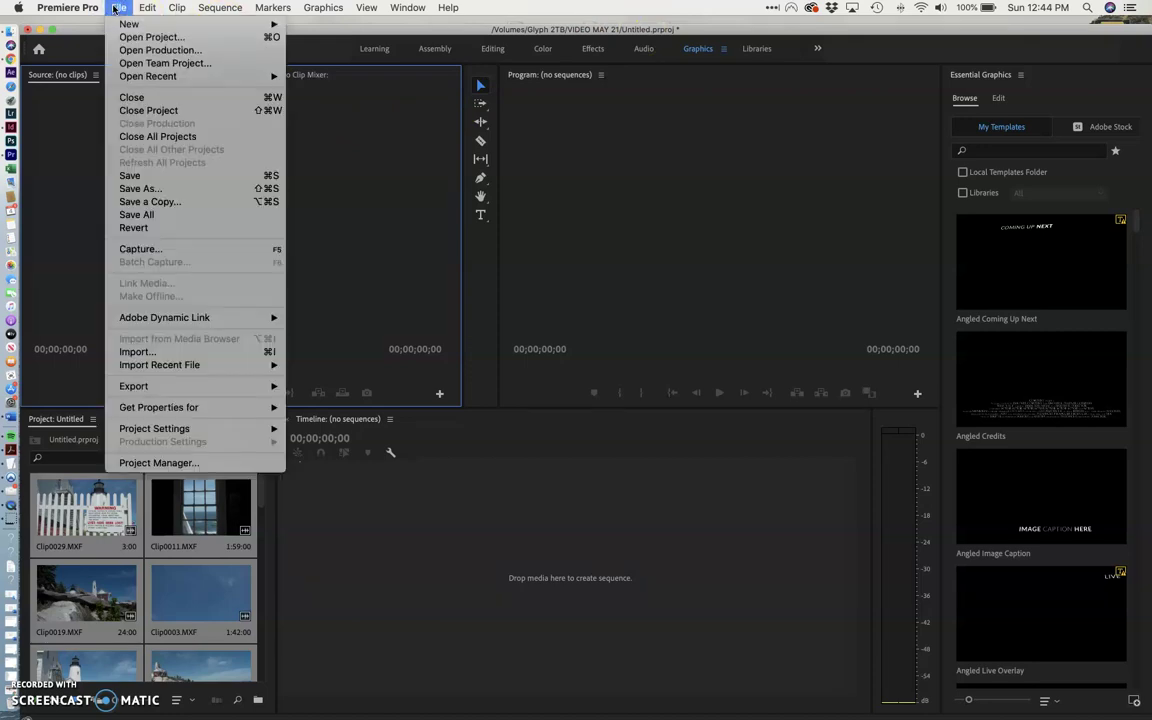
pyautogui.click(140, 190)
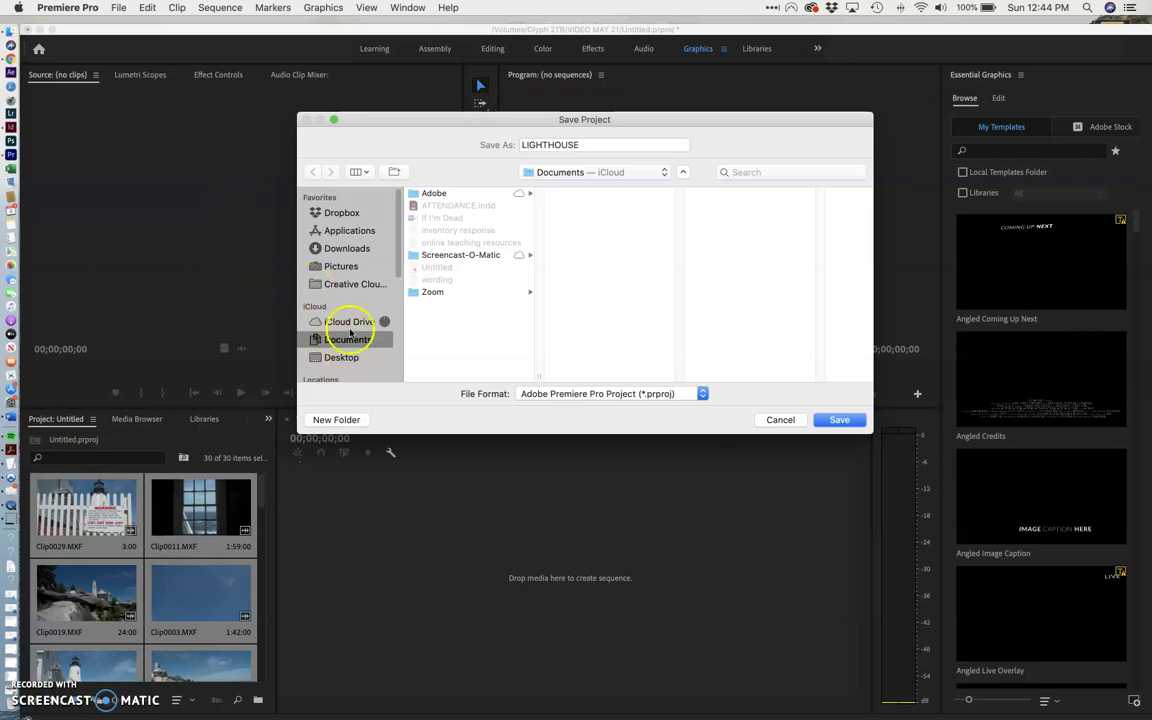
pyautogui.moveTo(398, 258); pyautogui.dragTo(398, 378)
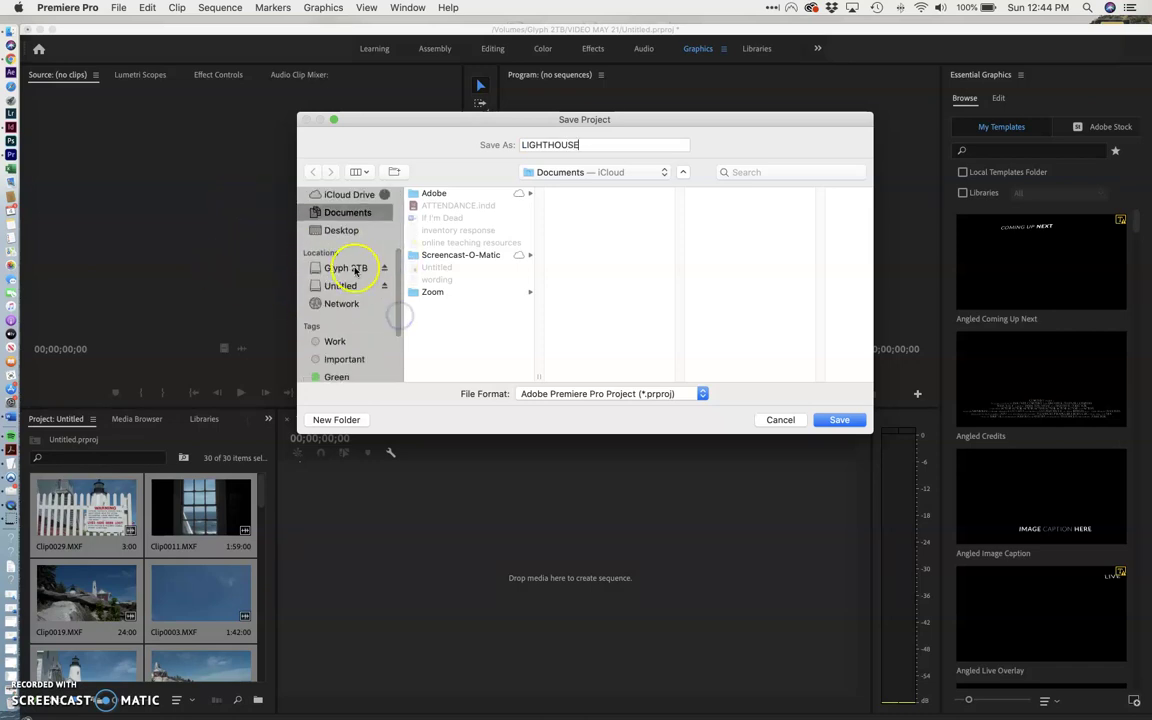
pyautogui.click(352, 268)
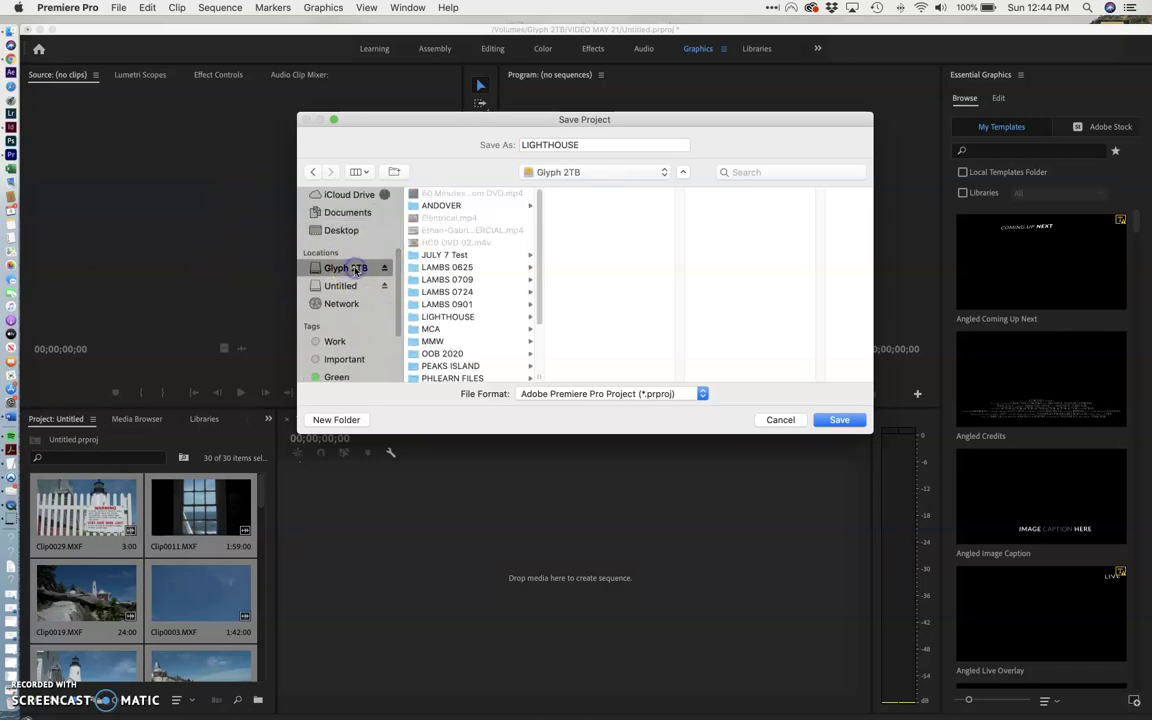
pyautogui.click(446, 317)
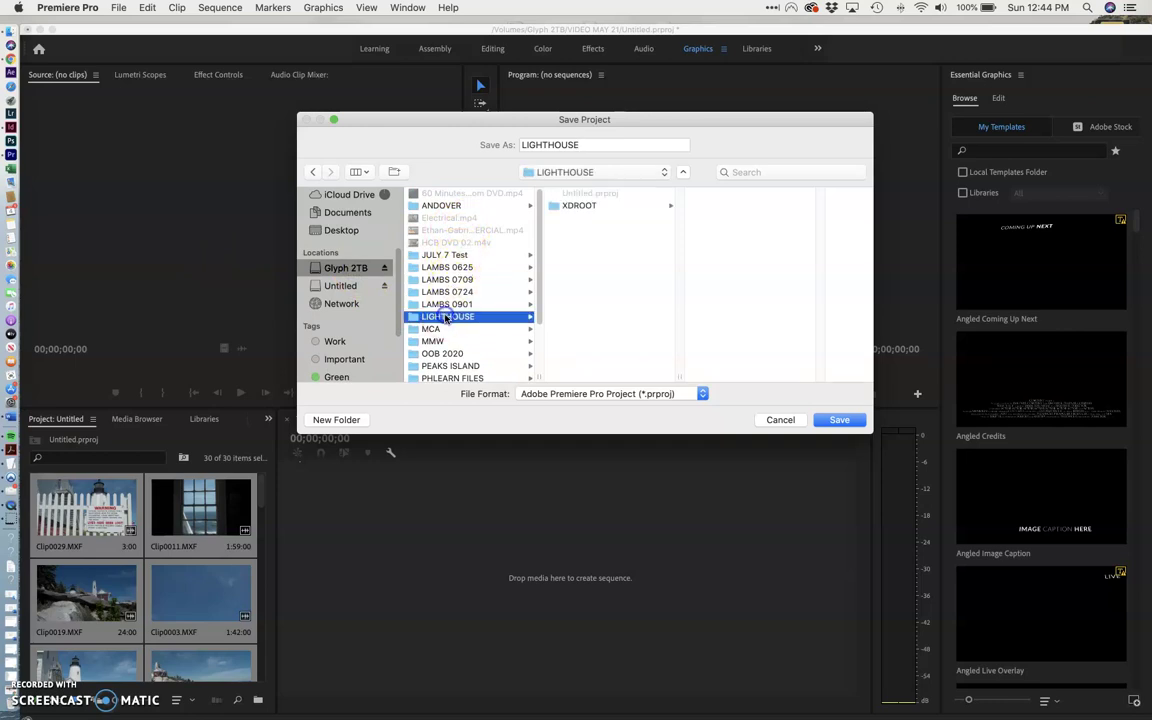
pyautogui.click(334, 420)
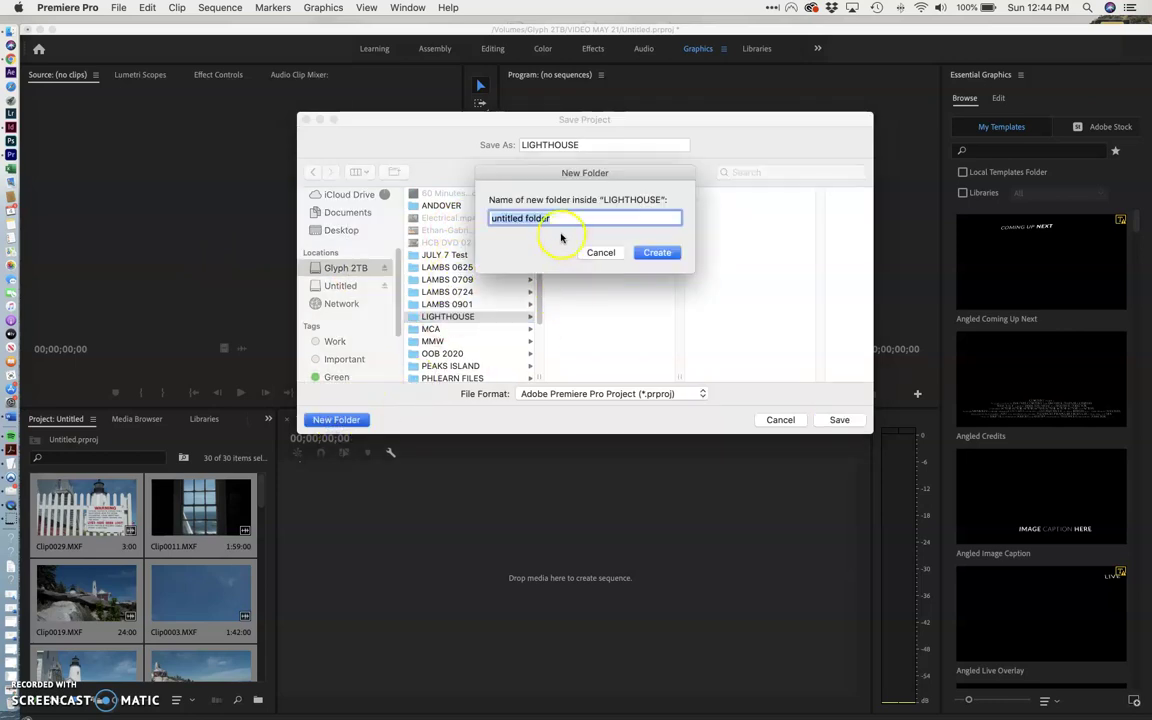
pyautogui.write('PROJECT')
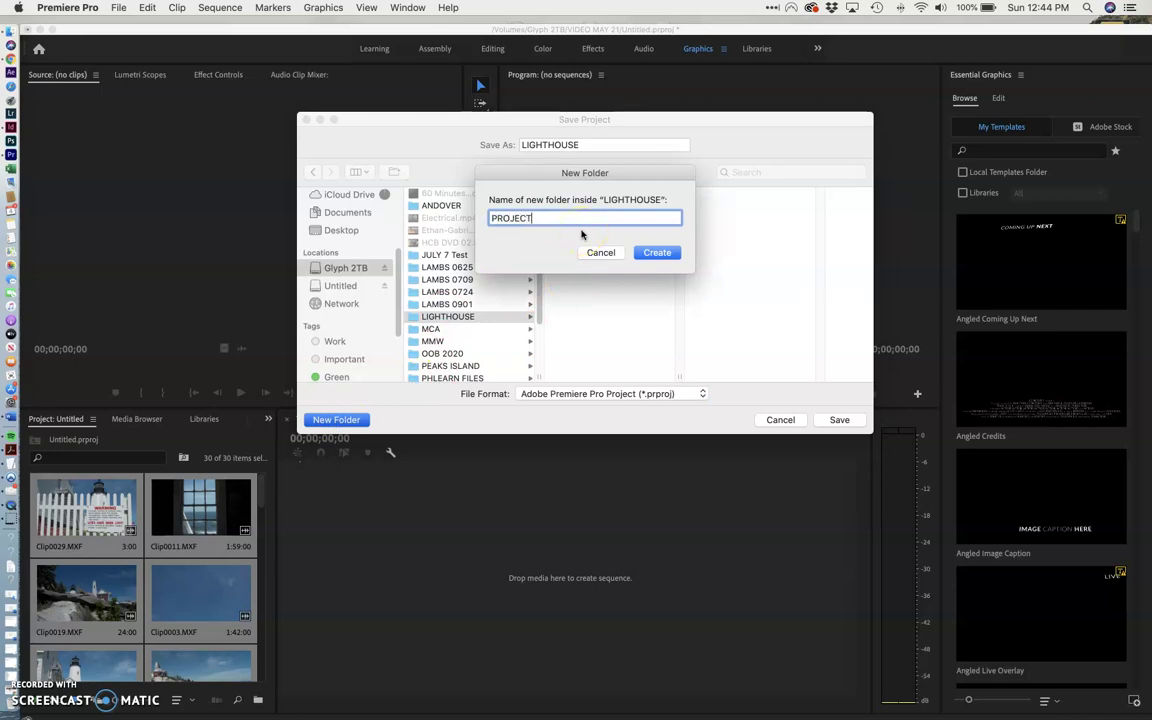
pyautogui.click(655, 254)
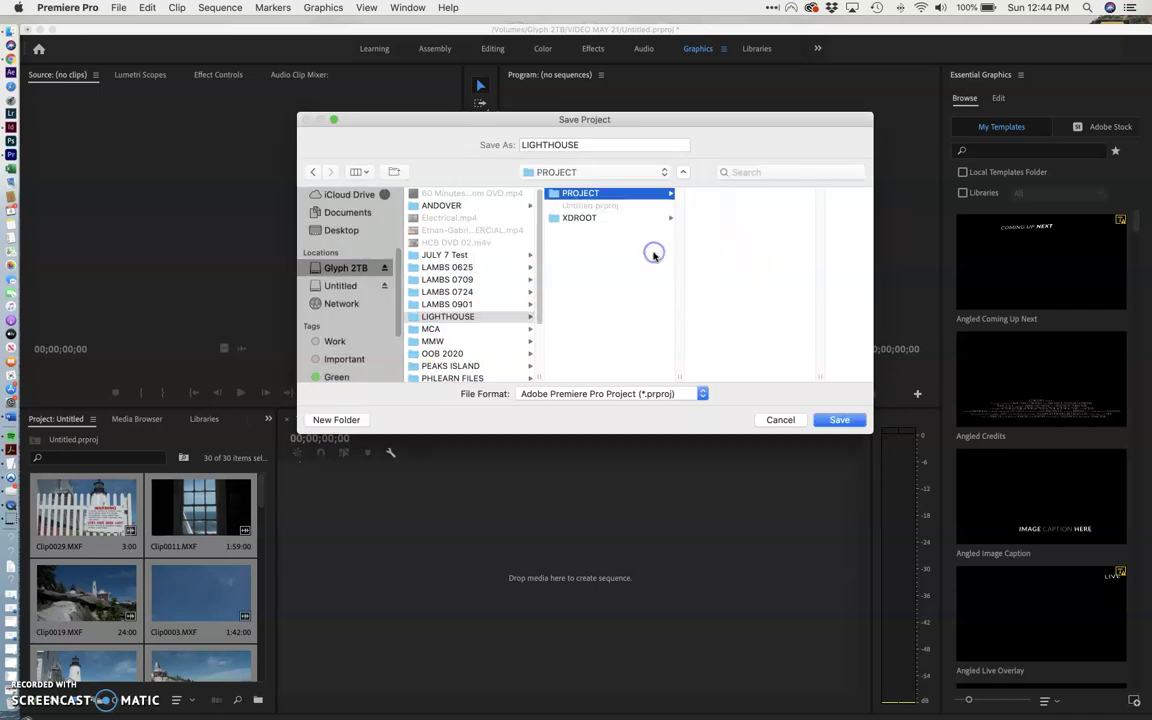
pyautogui.click(840, 420)
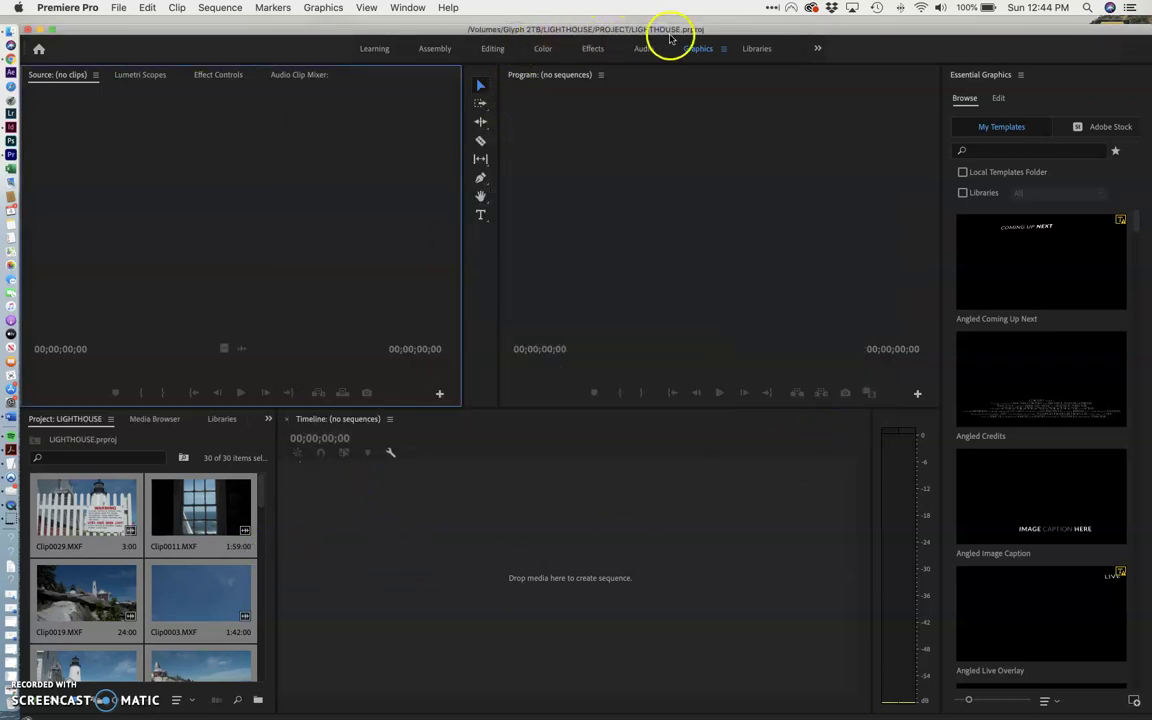
# Step: Scroll the project bin and open the context menu for Clip0003.MXF
pyautogui.scroll(-2, 192, 489)
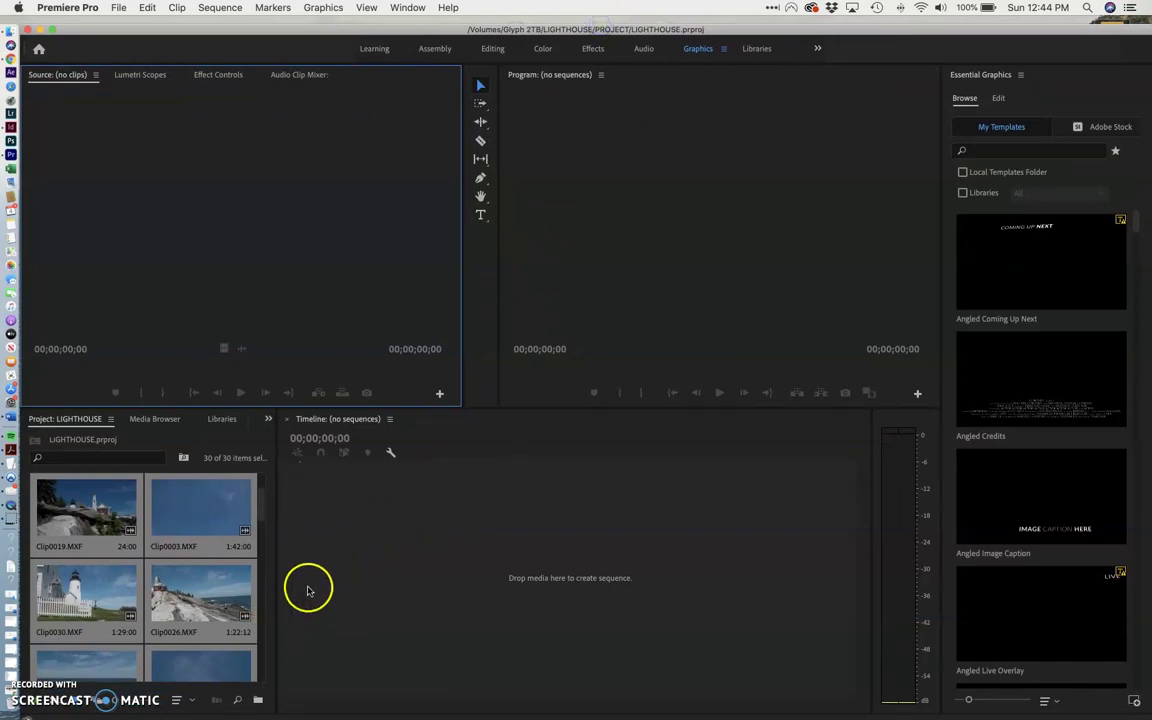
pyautogui.rightClick(198, 505)
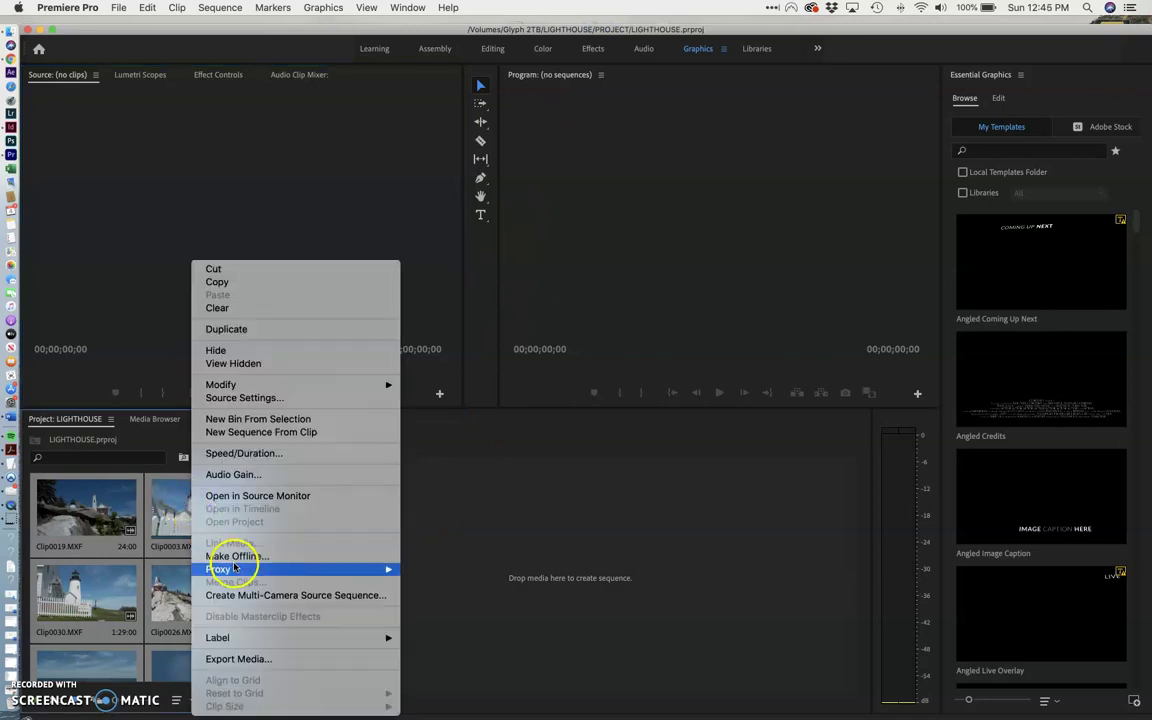